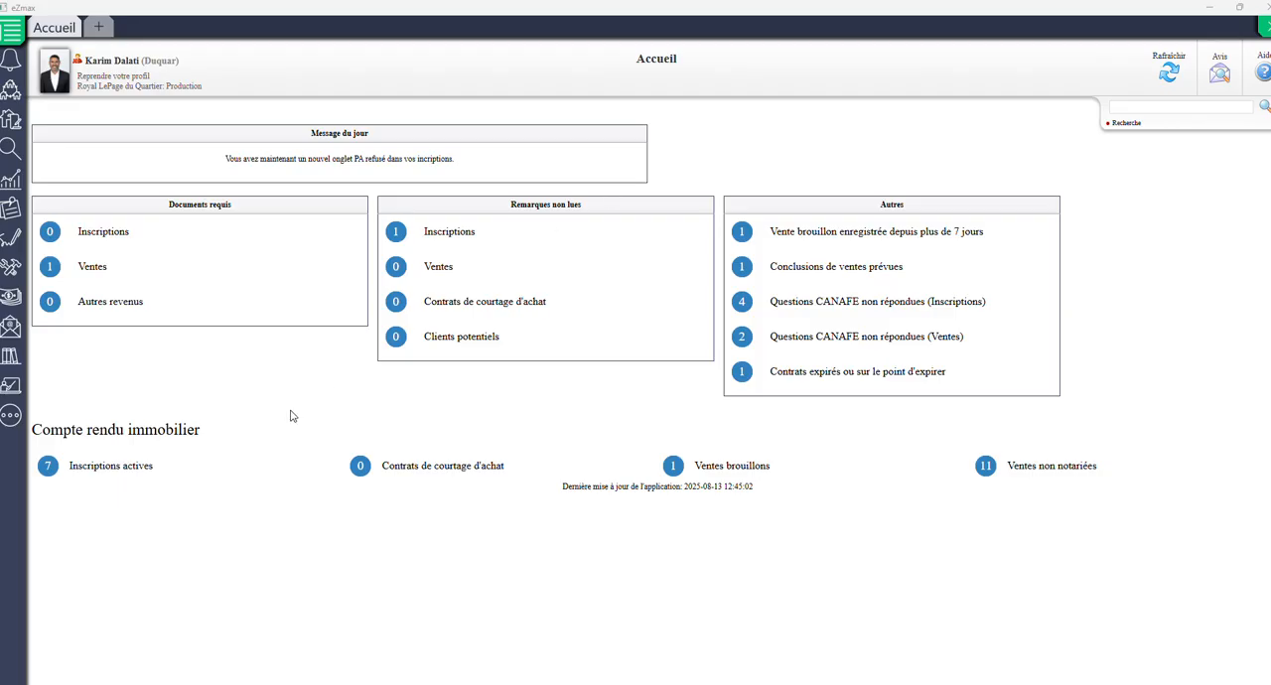
Step: Open the active listings (Inscriptions actives) and view the first Montréal file in the list
click(101, 471)
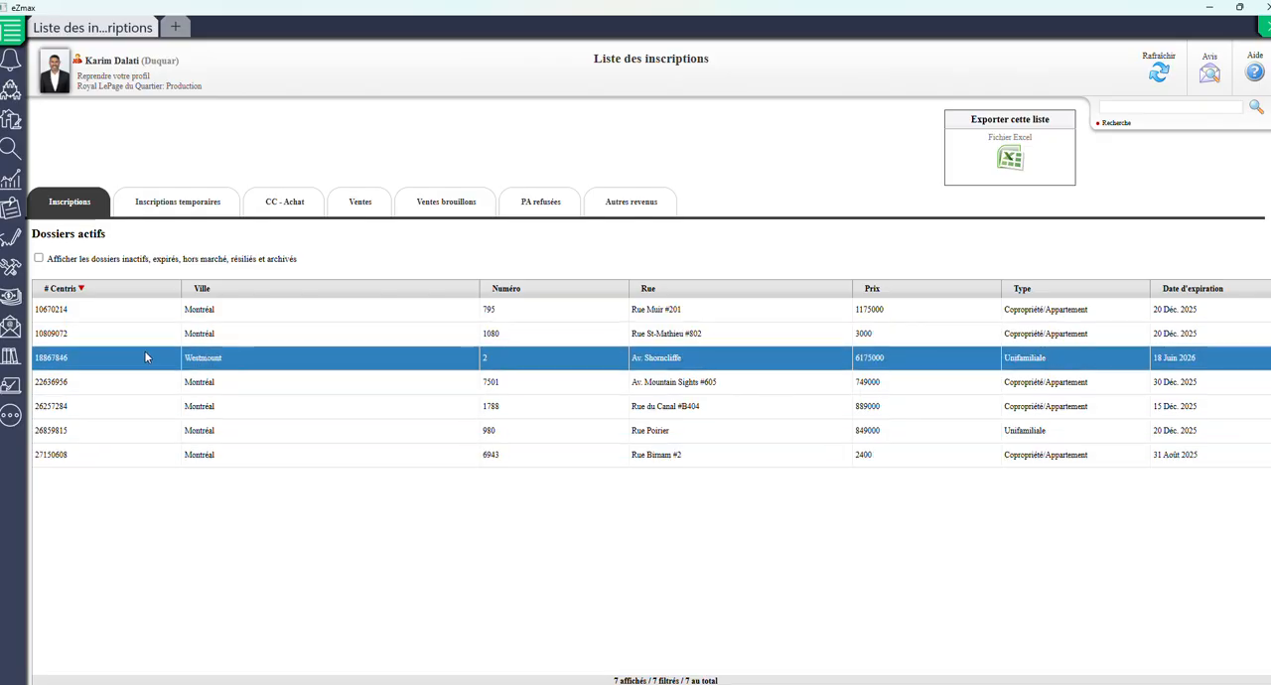
click(50, 313)
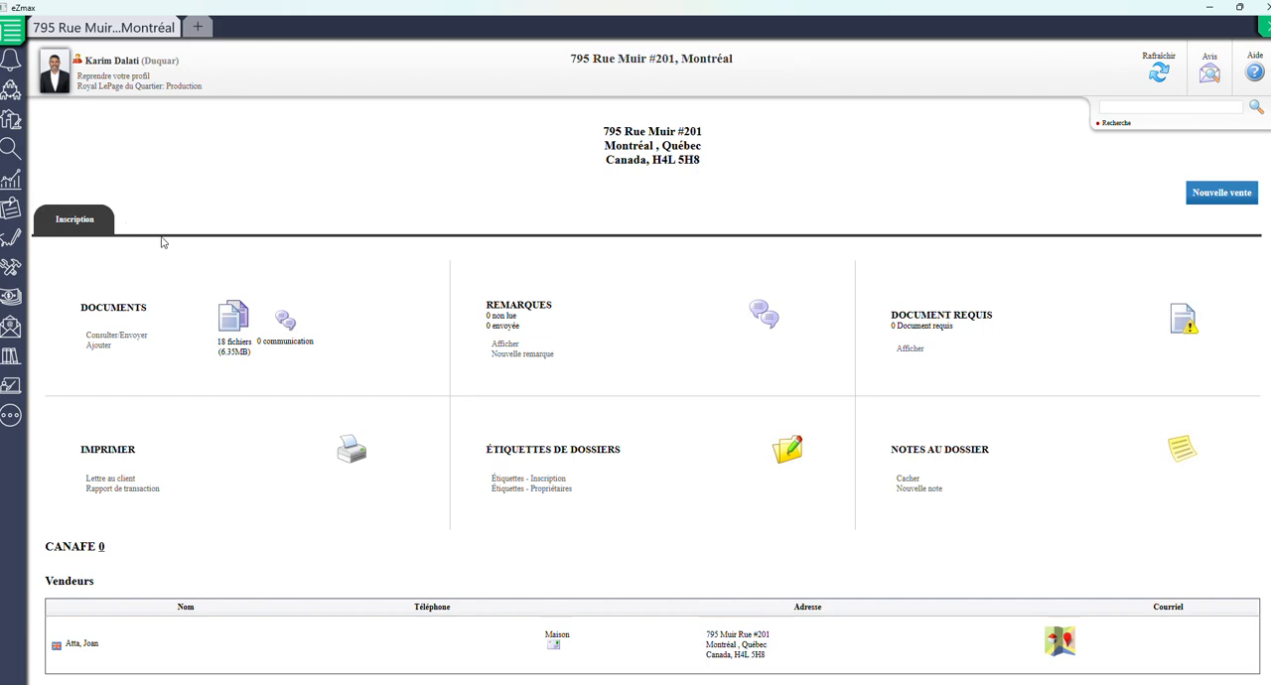
Step: Show the list of unnotarized sales (Ventes) and open the Montreal file with transaction date 18 Juin 2025
click(13, 92)
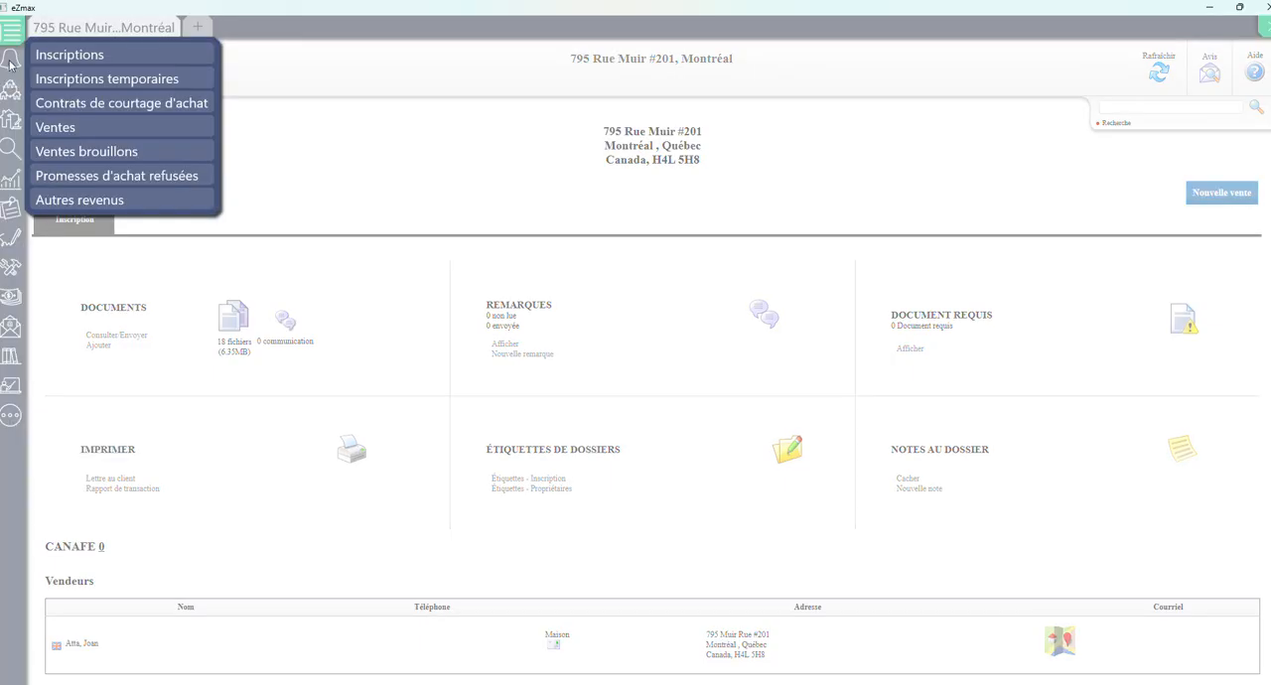
click(79, 127)
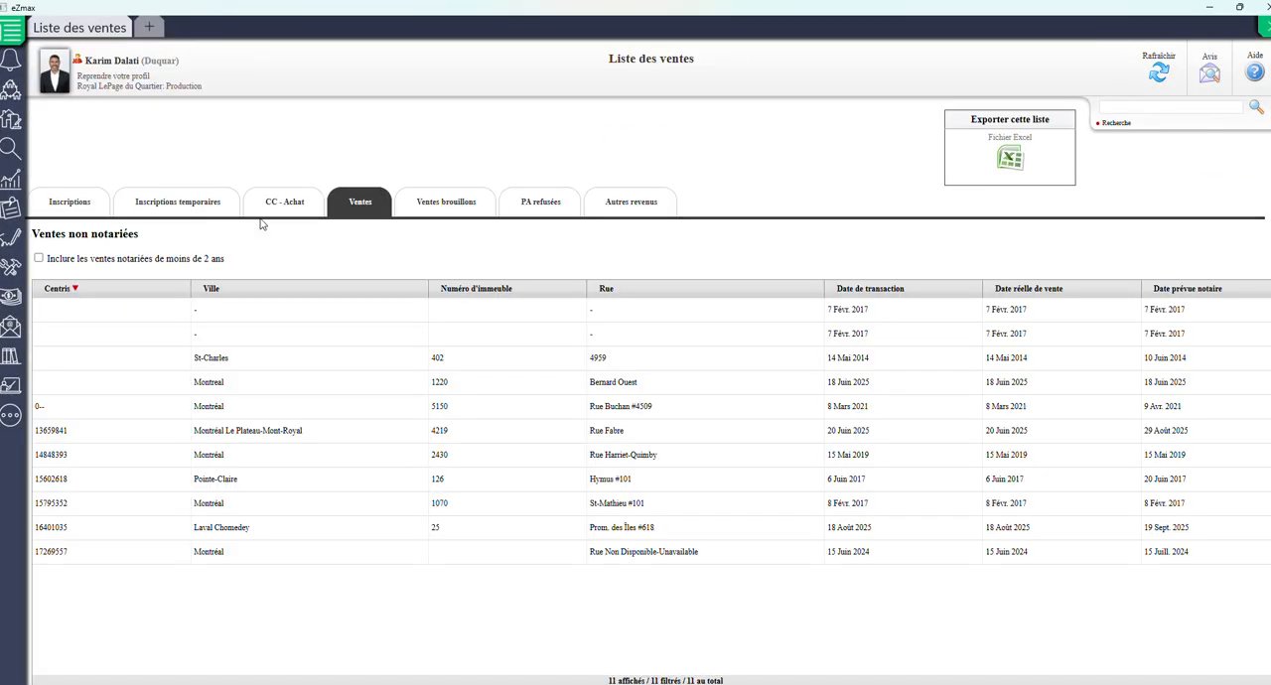
click(604, 386)
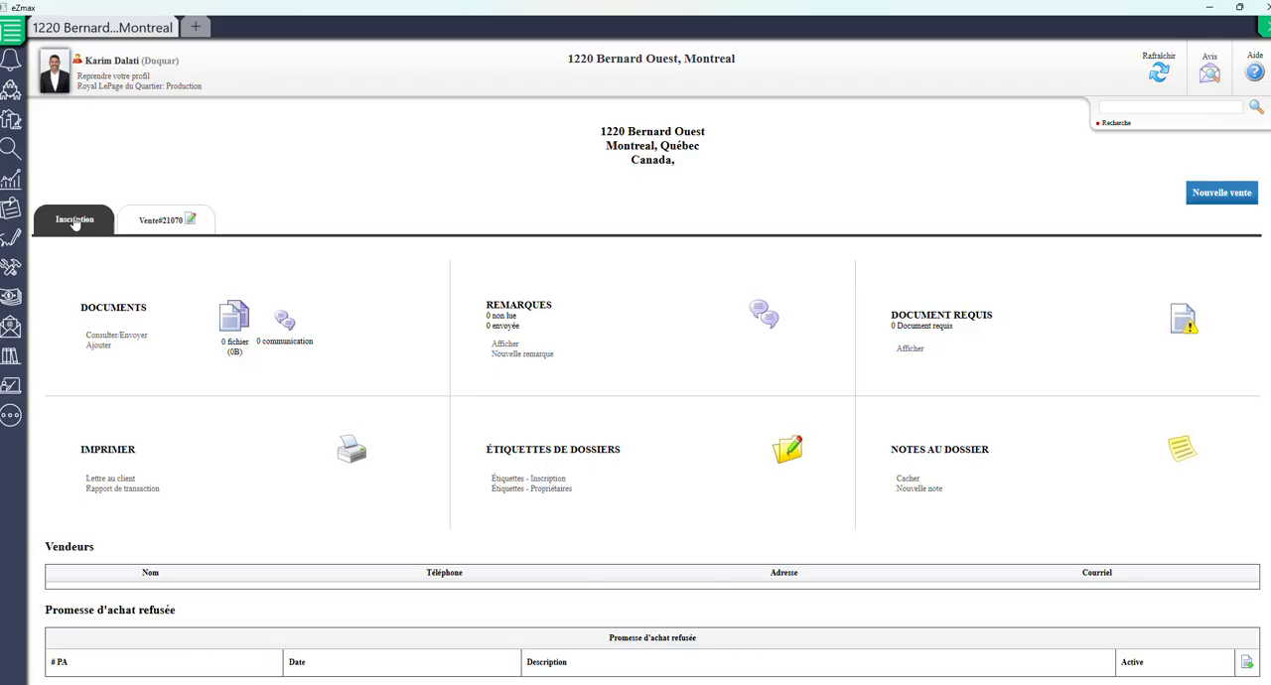
Step: Compare the Inscription and Vente sections of the file, including their documents and transaction information
click(76, 227)
click(162, 224)
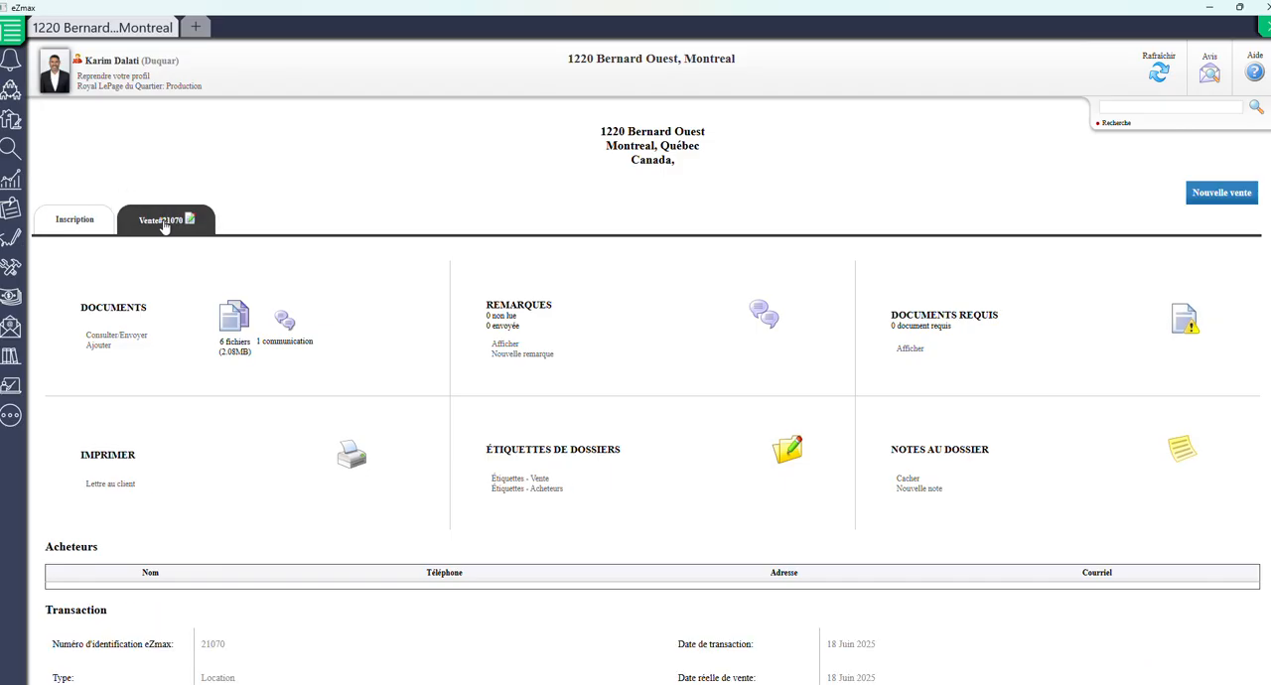
click(70, 222)
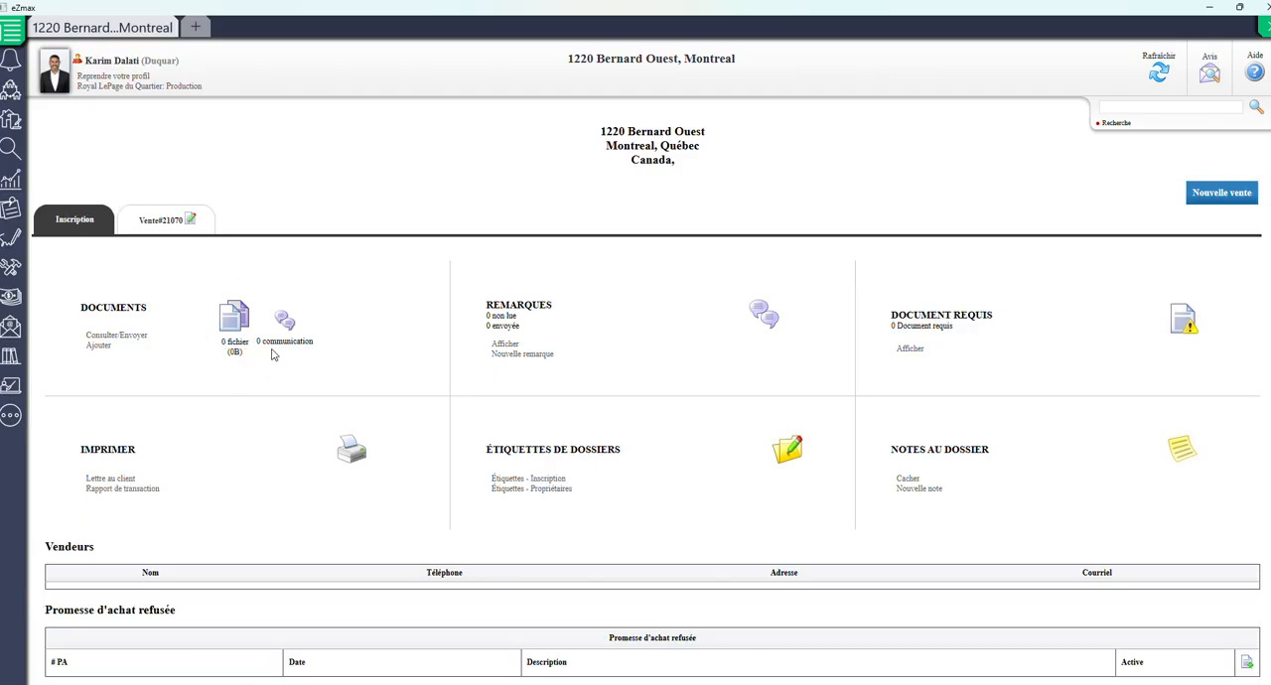
click(151, 225)
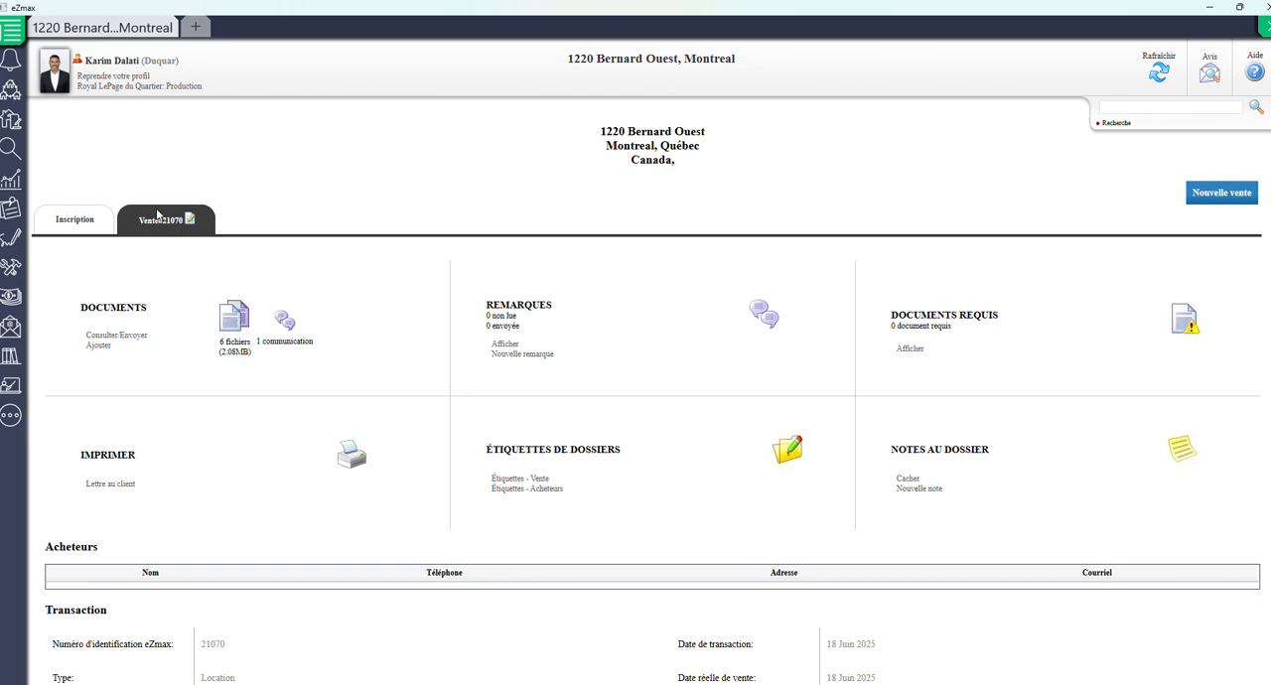
click(76, 220)
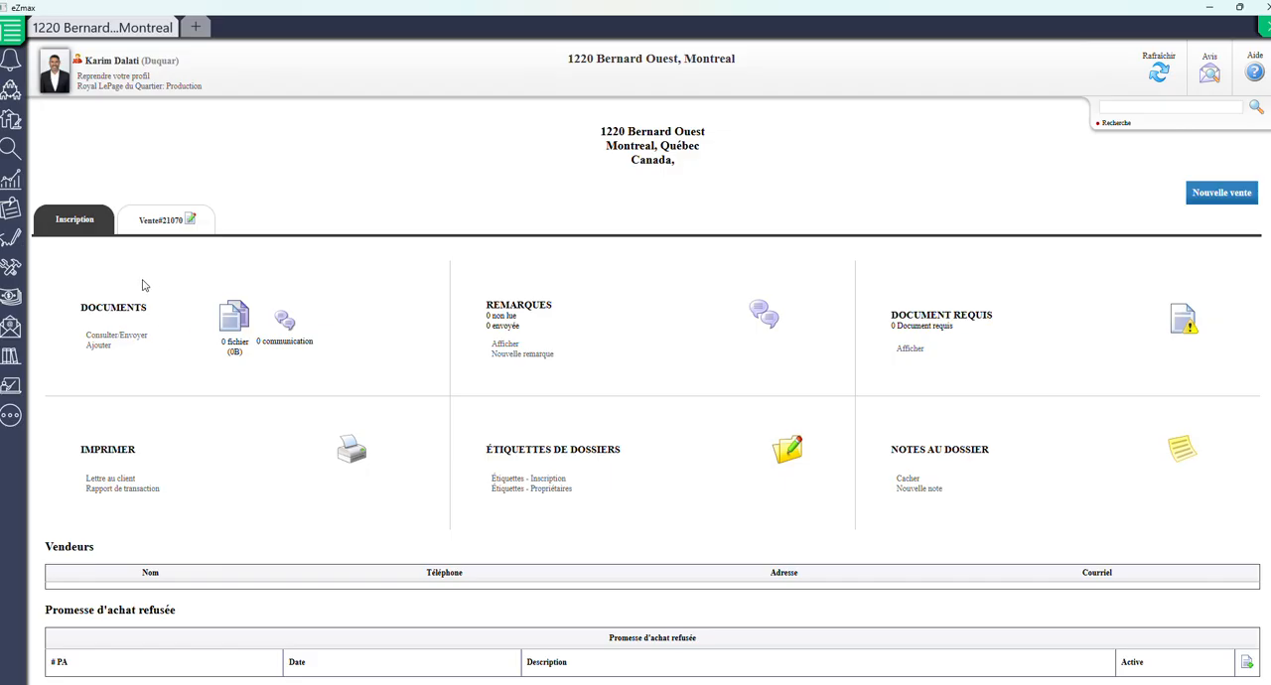
Step: Open the file's sale form (Nouvelle vente) and go through its transaction fields, including the actual sale date and purchase-offer number
click(1204, 195)
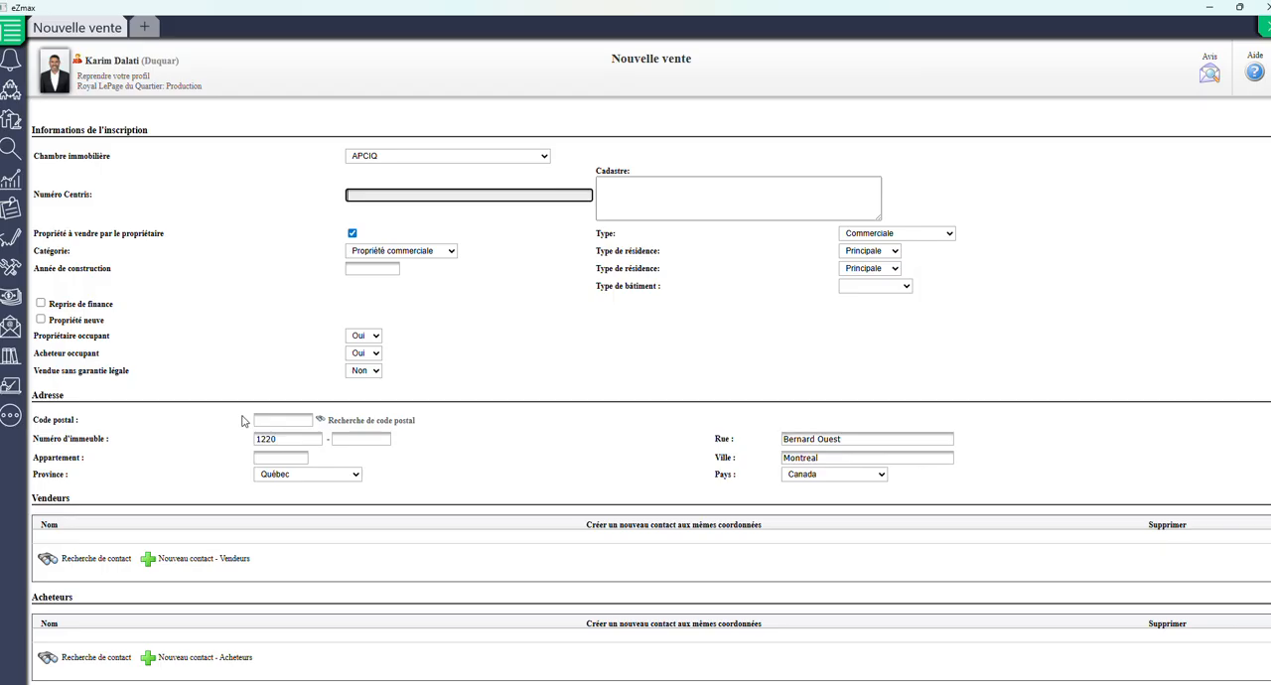
scroll(297, 354, down, 2)
scroll(297, 355, down, 1)
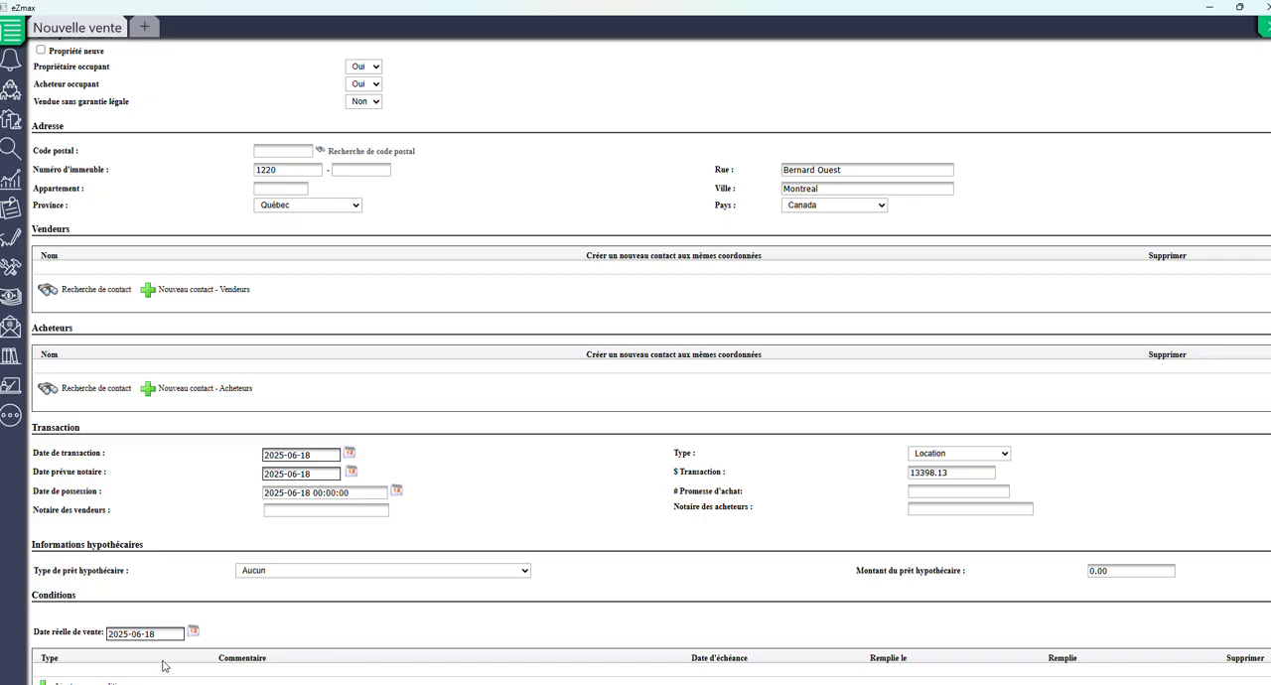
click(131, 636)
click(950, 494)
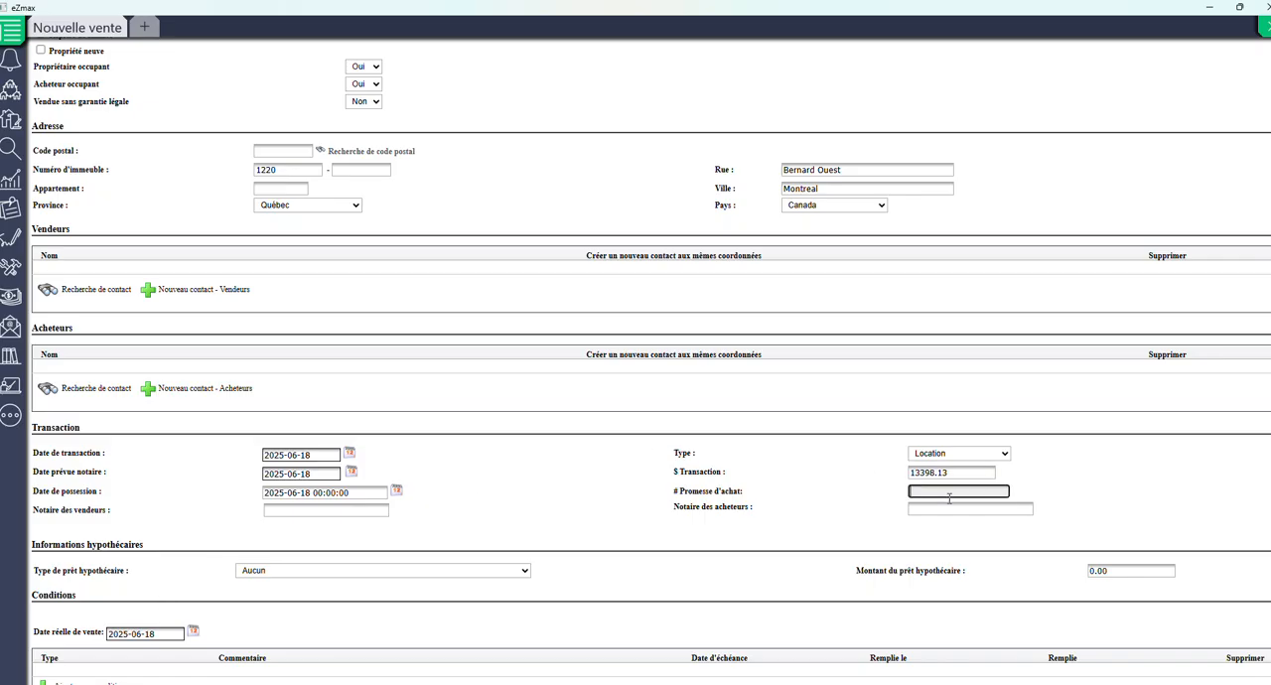
Step: Search for the buyers' notary with "mich" and clear the field without choosing one
click(958, 509)
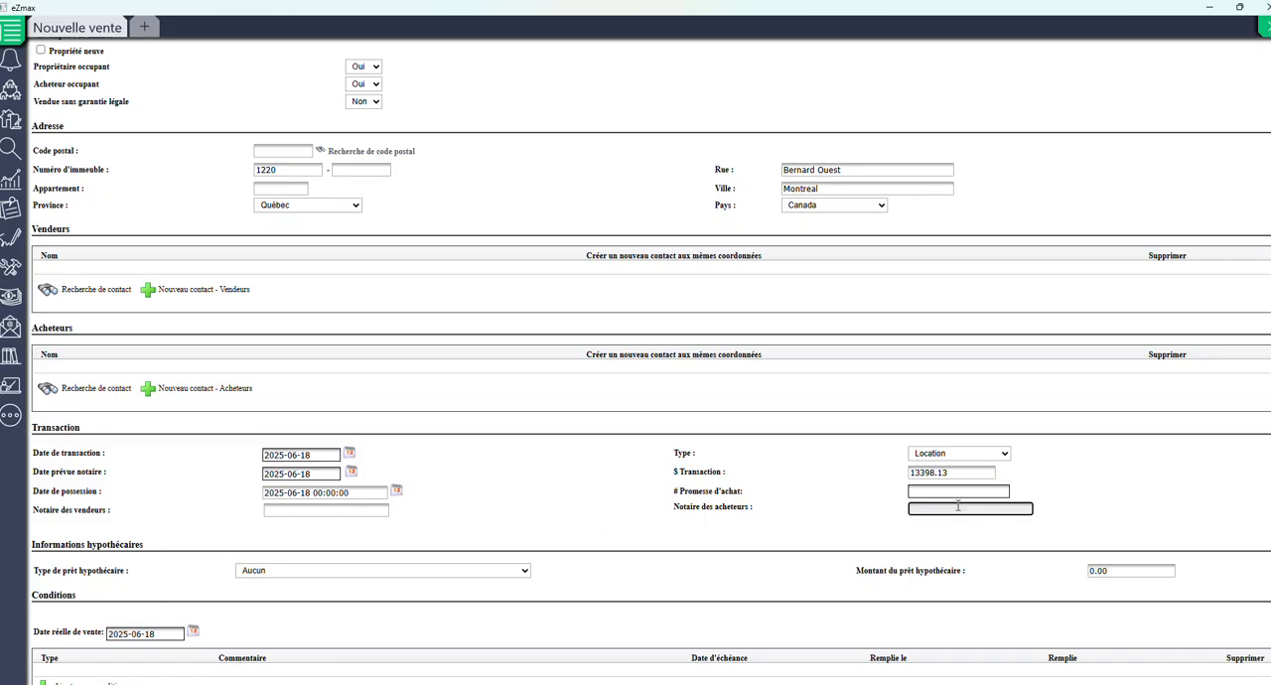
text(mich)
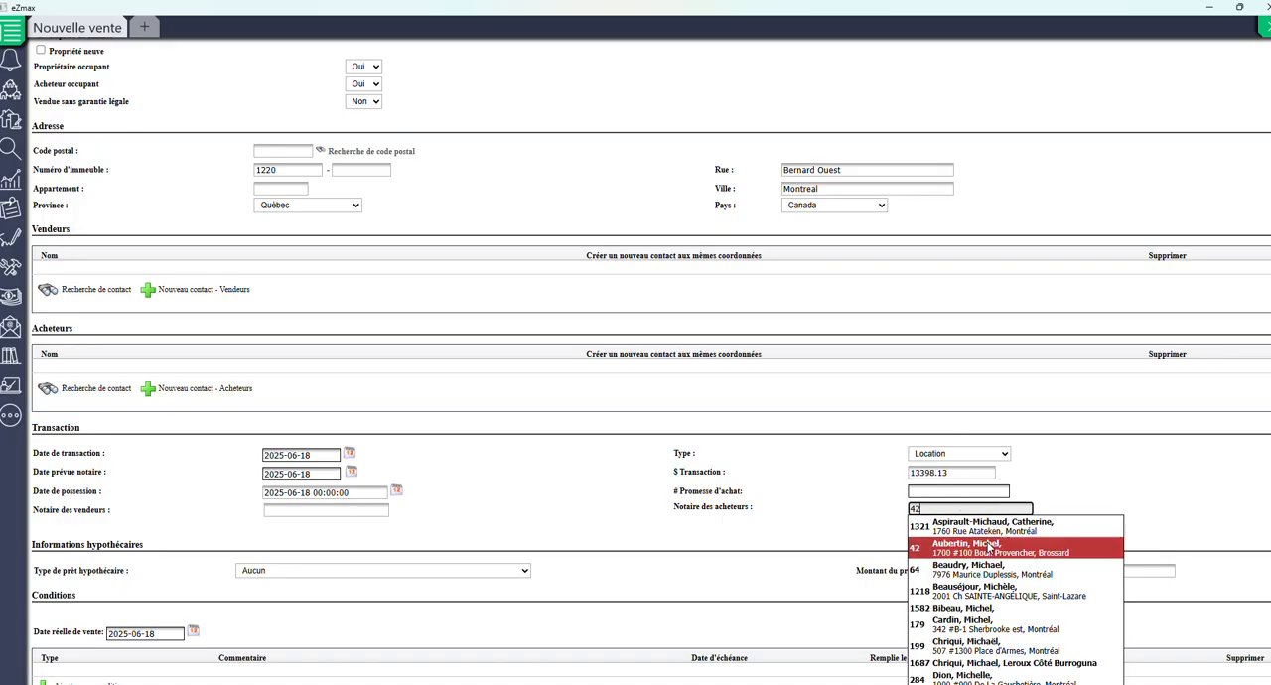
scroll(990, 482, down, 1)
scroll(991, 482, down, 1)
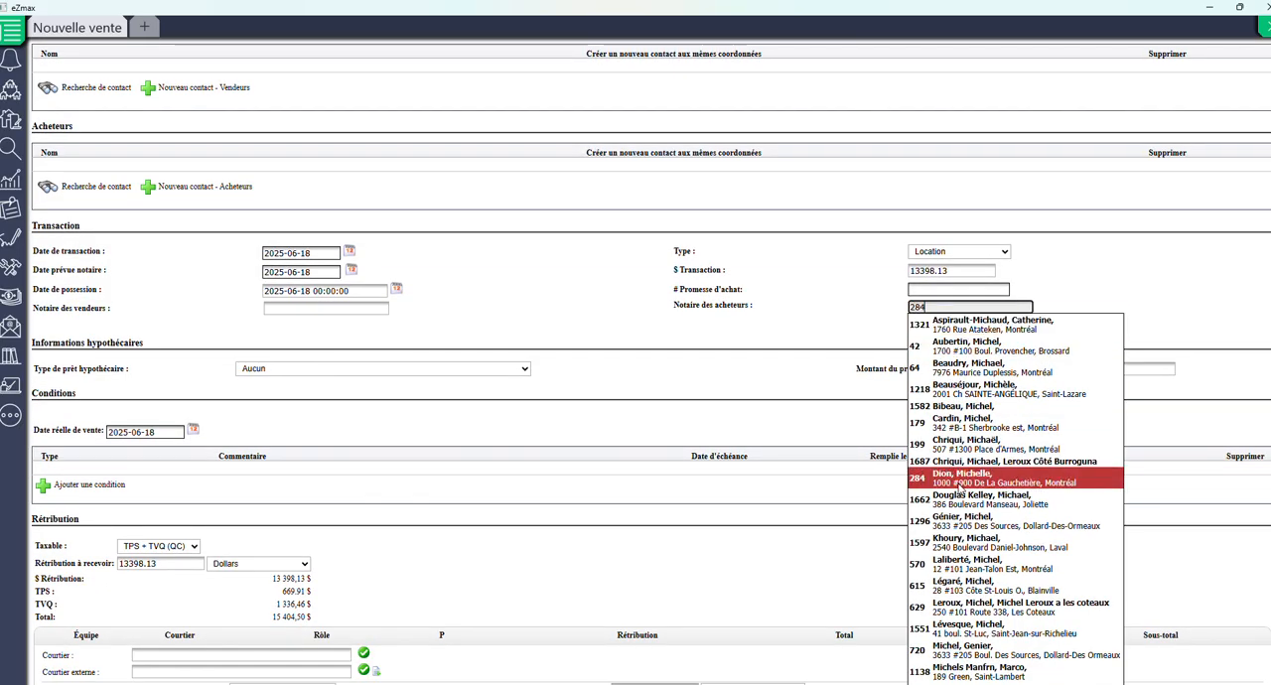
key(BackSpace)
key(BackSpace)
key(BackSpace)
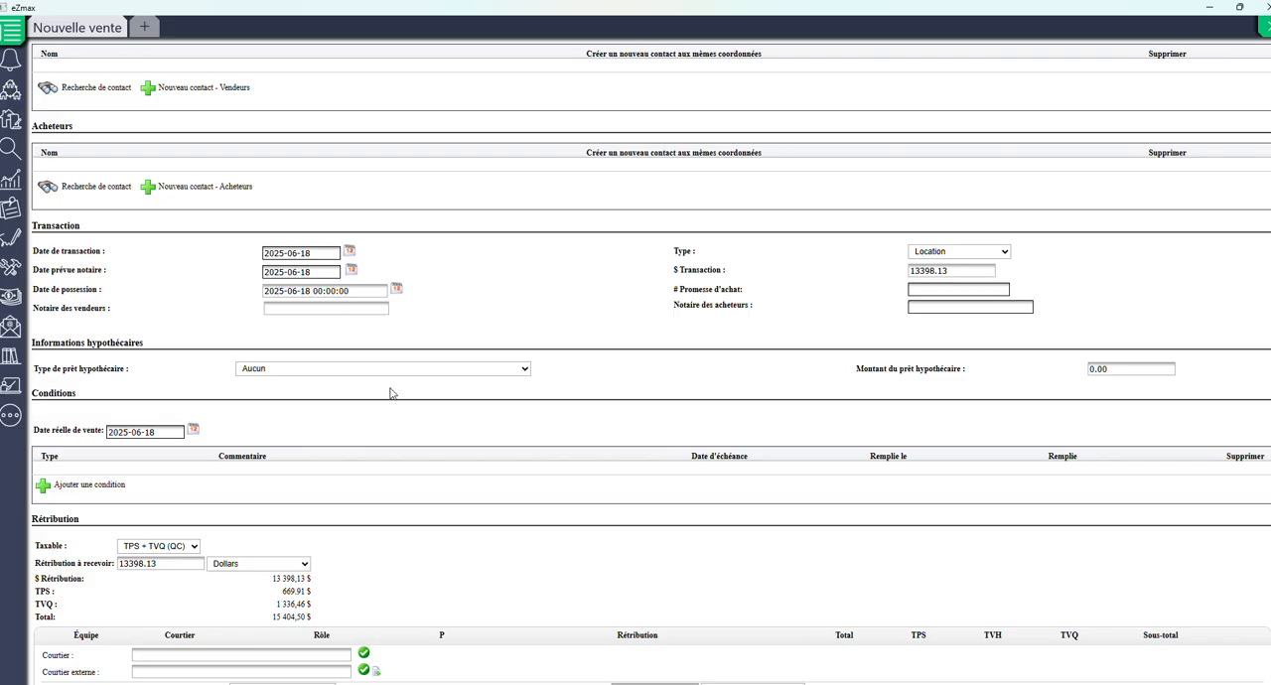
Step: Review the brokers' commission split and process (Traiter) the sale form without adding a buyer
scroll(390, 396, down, 1)
scroll(116, 481, down, 1)
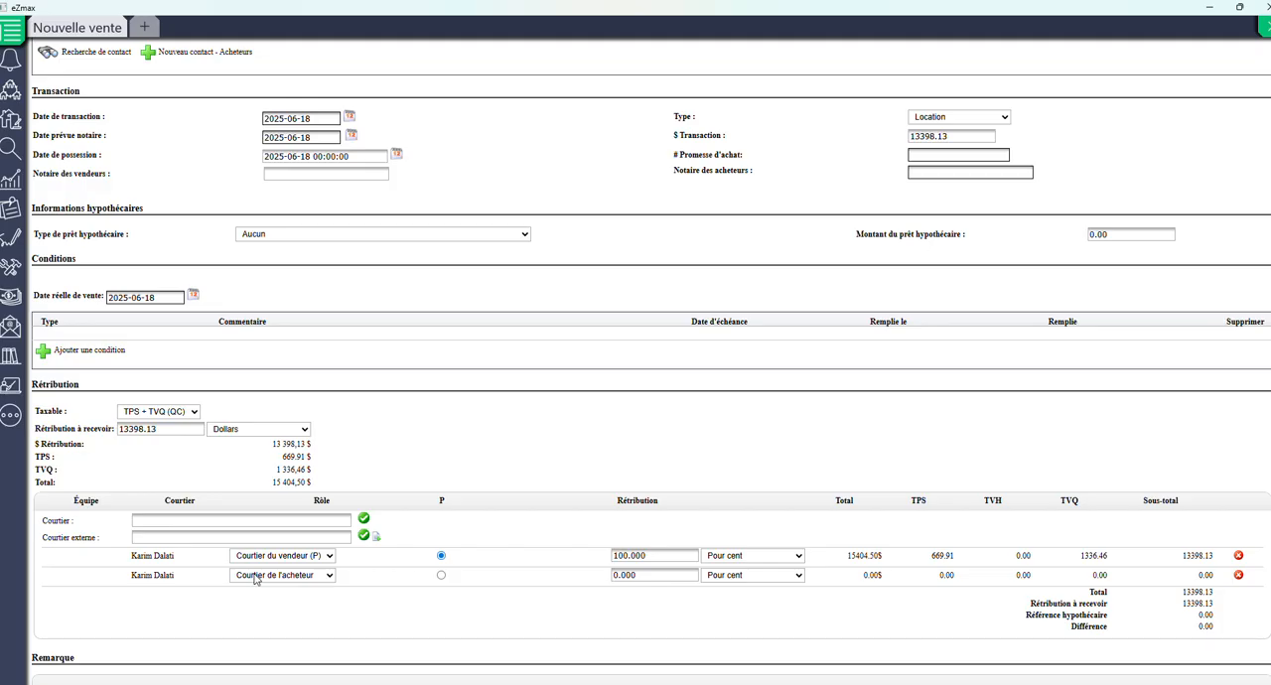
click(682, 555)
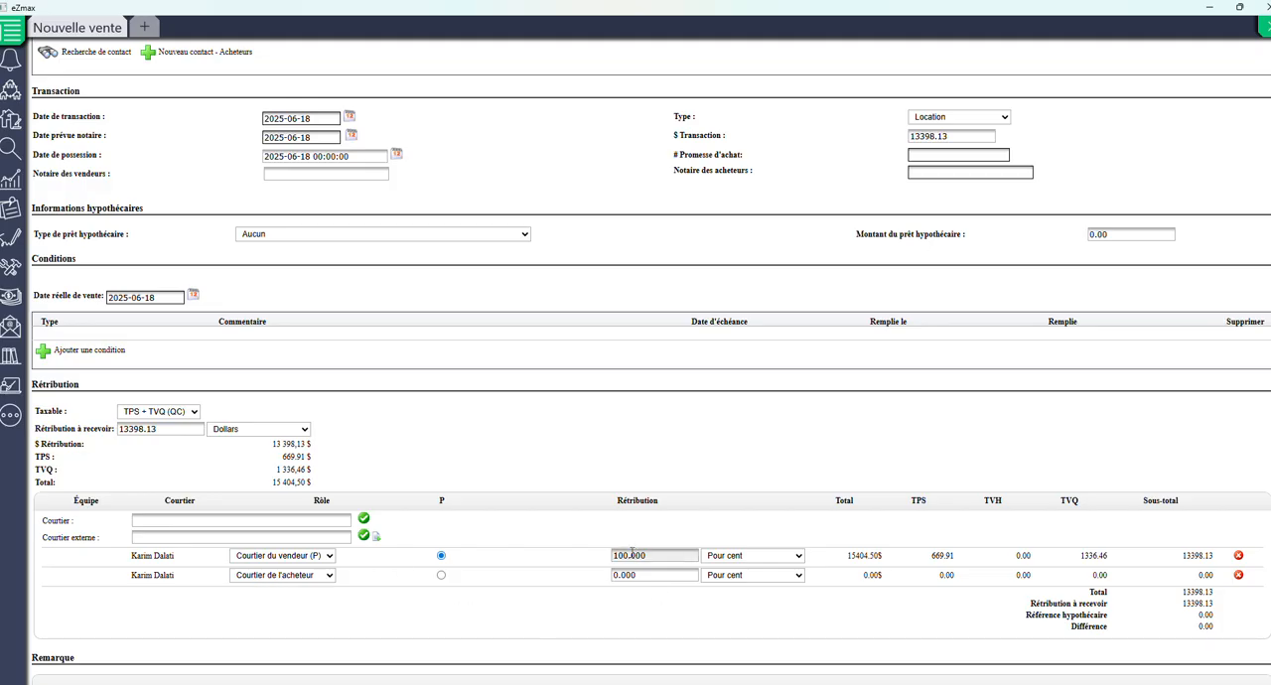
scroll(625, 197, up, 6)
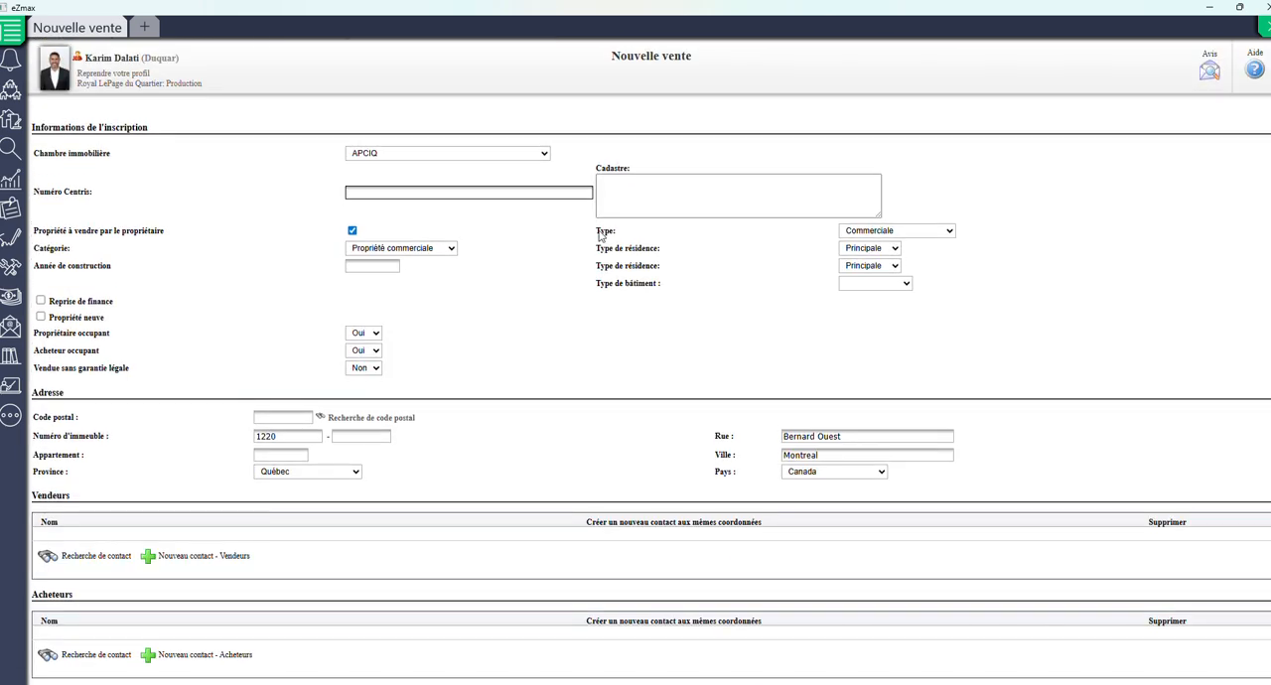
scroll(600, 236, down, 10)
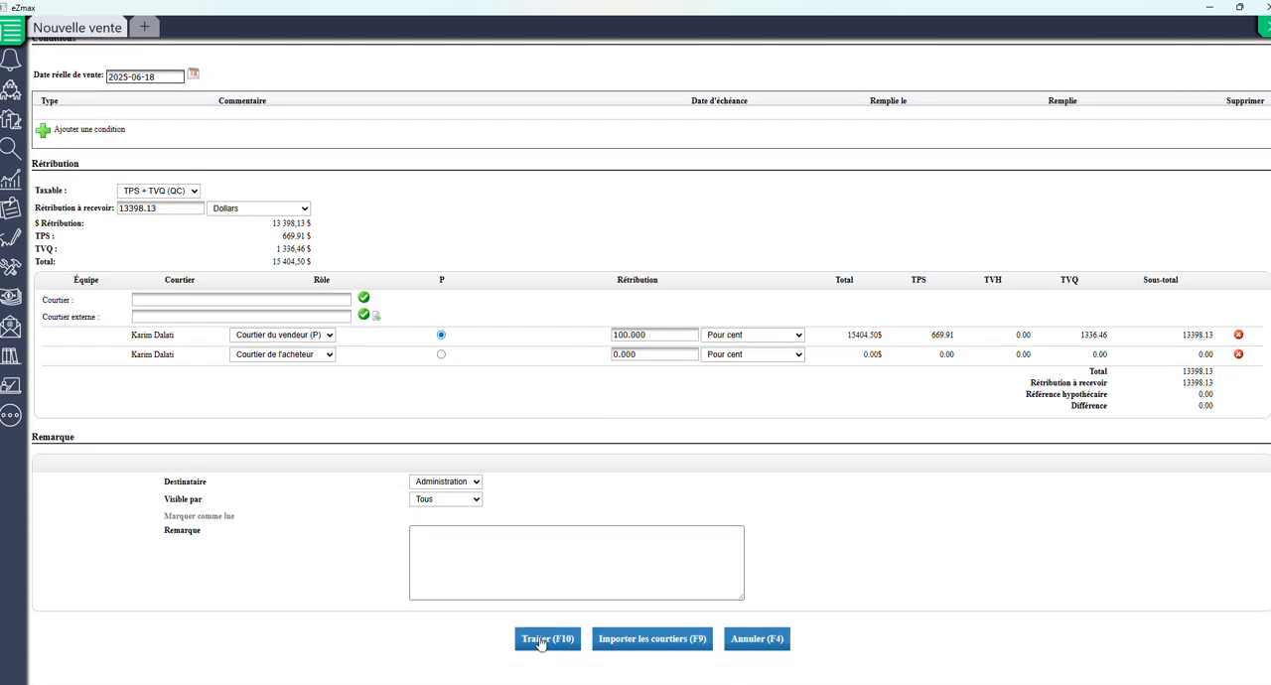
click(542, 640)
click(650, 296)
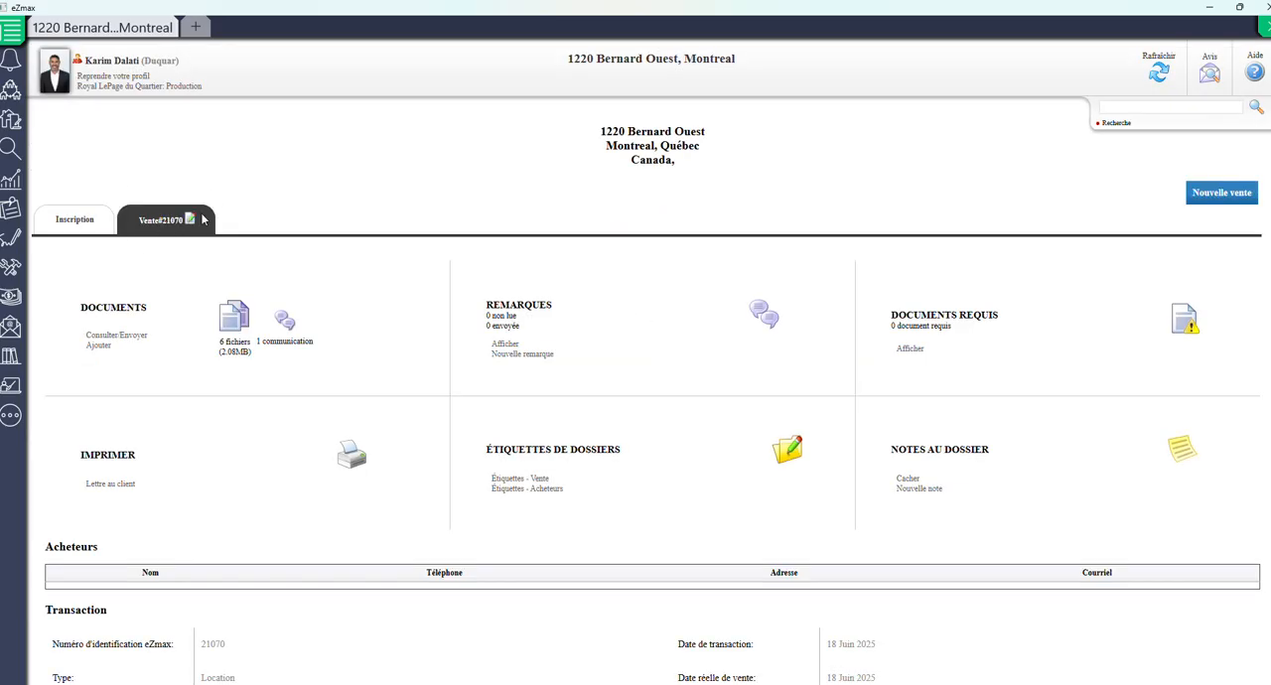
Step: Reopen the existing sale for editing and process it again, declining to add a buyer
click(190, 218)
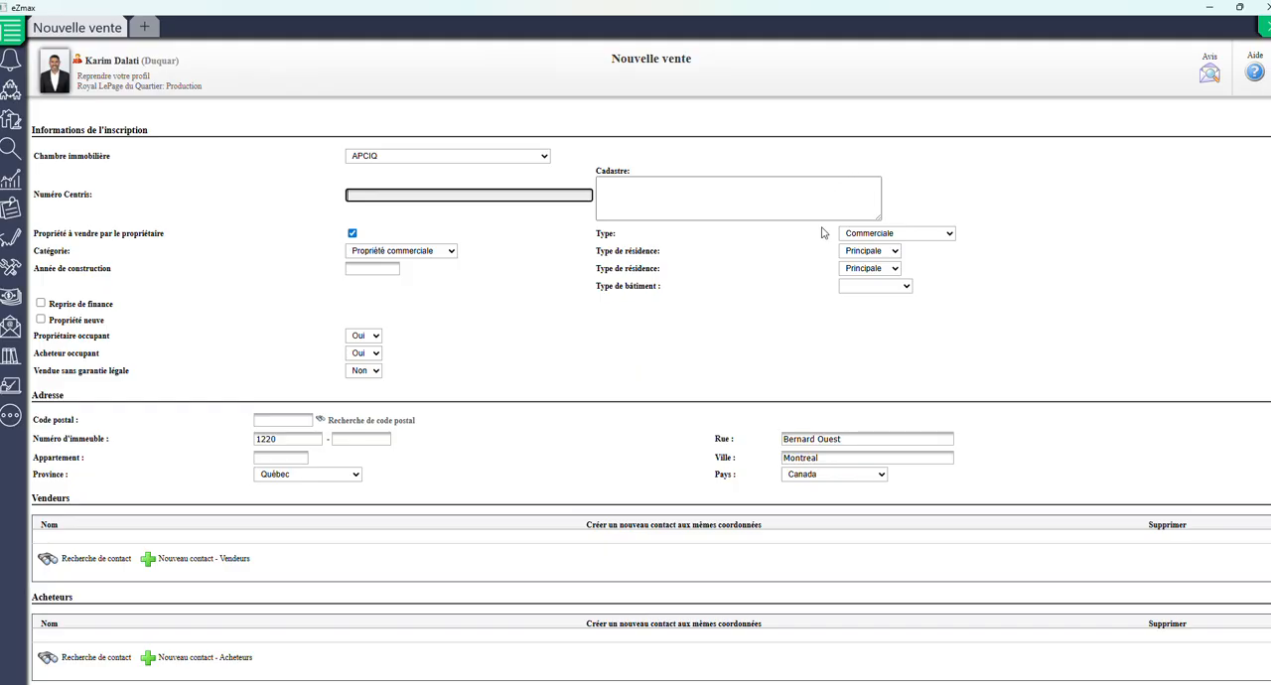
scroll(822, 251, down, 10)
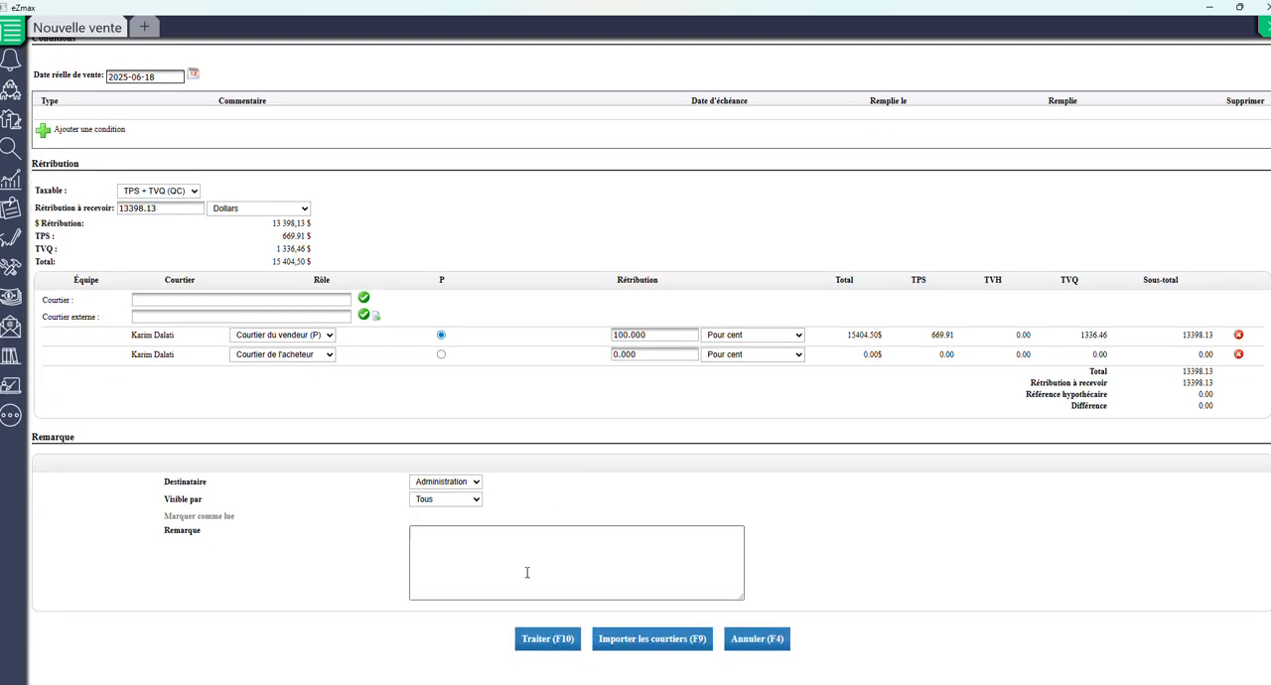
click(545, 643)
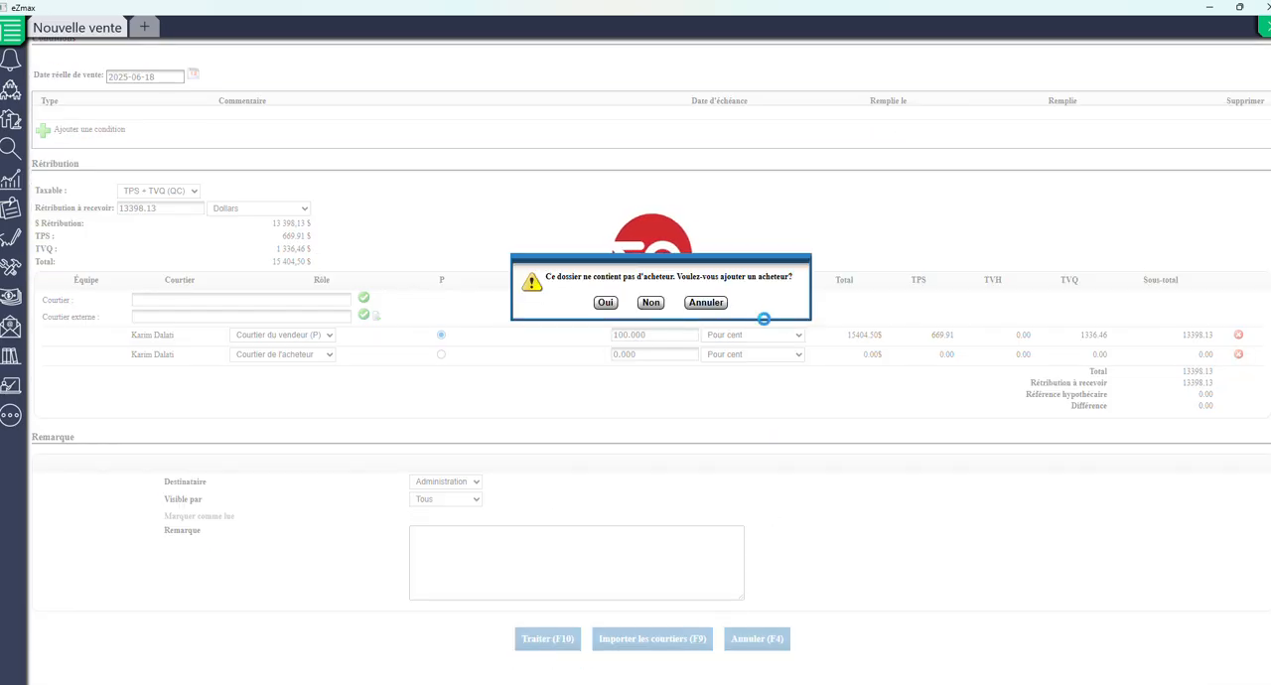
click(651, 302)
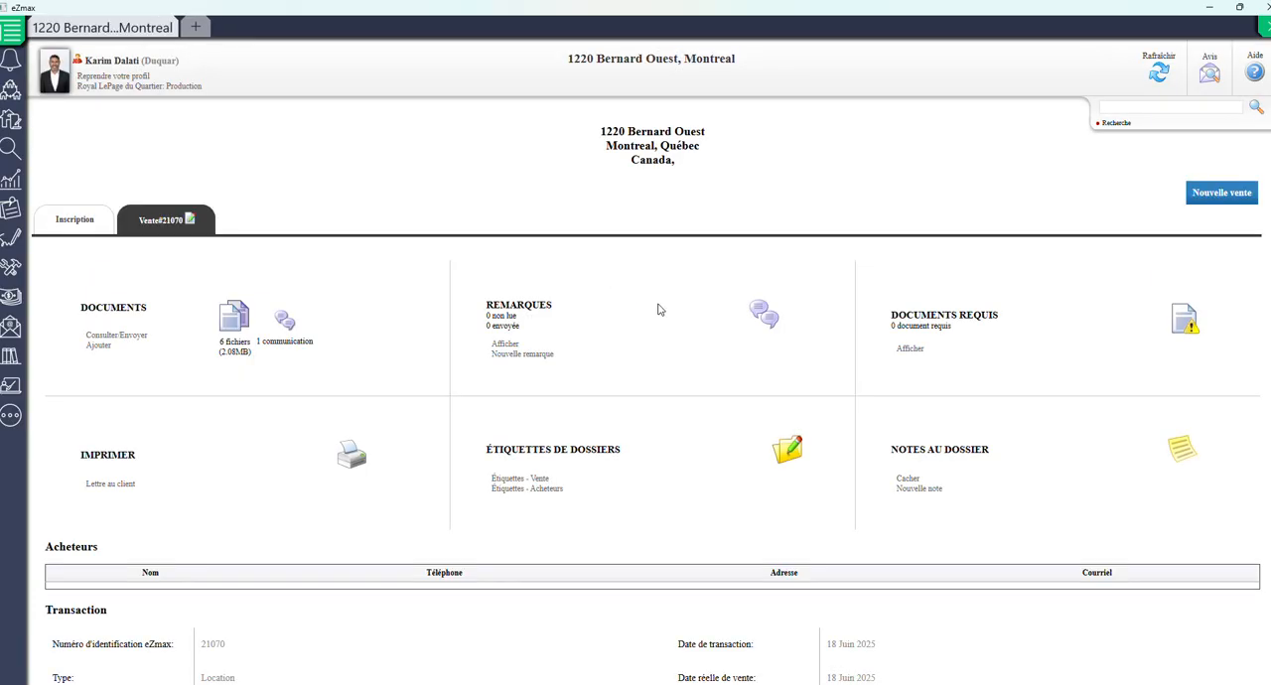